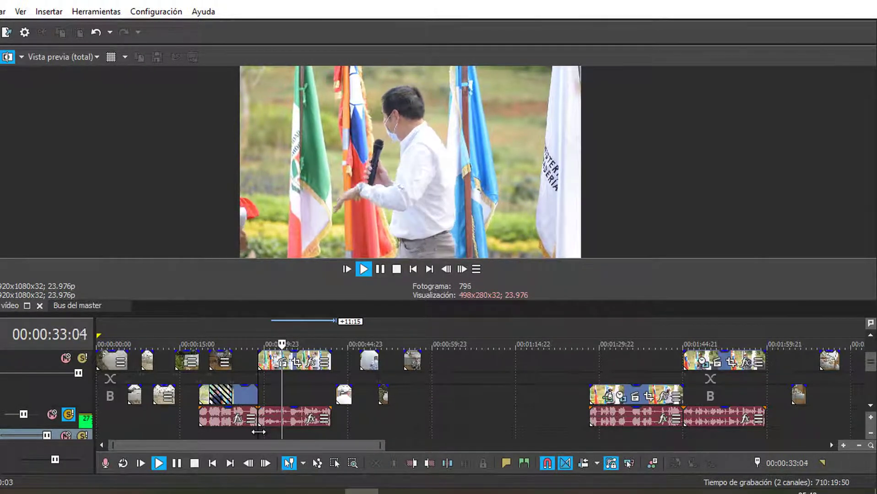
# - Move the cutaway clip at about 00:00:43 to the upper video track at about 00:00:31, over the second speech, and play it back
pyautogui.press('space')
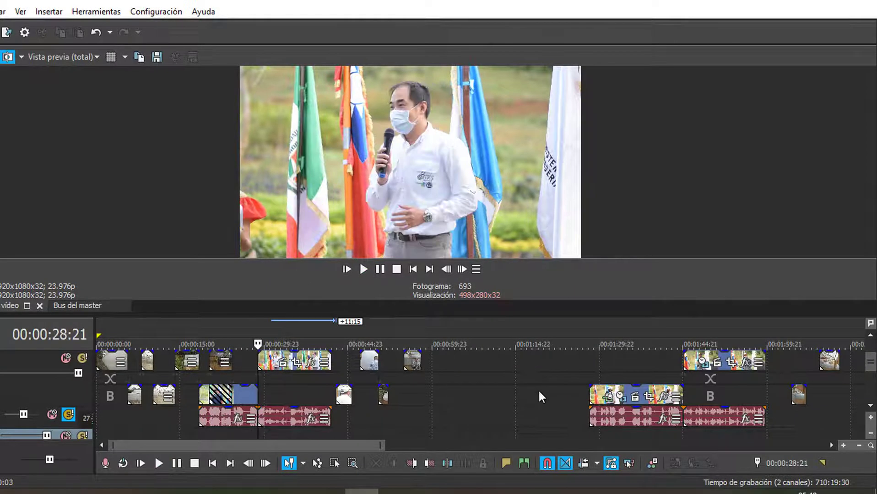
pyautogui.click(870, 335)
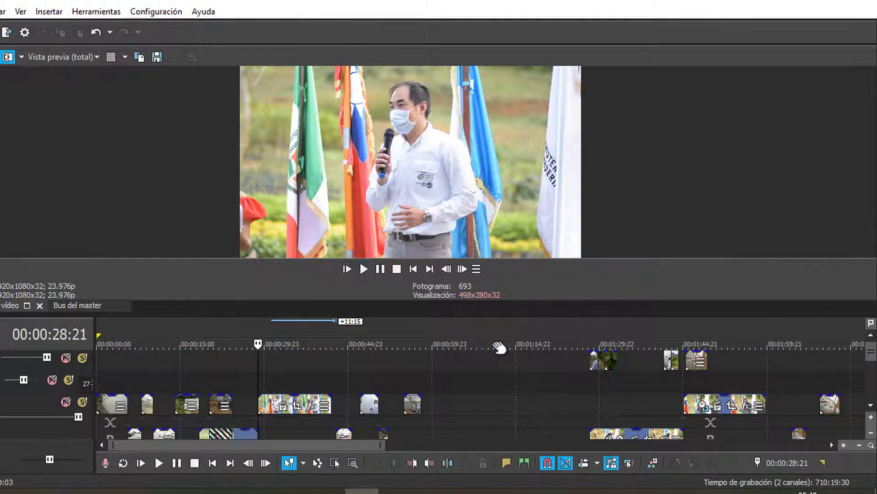
pyautogui.moveTo(345, 436); pyautogui.dragTo(343, 386)
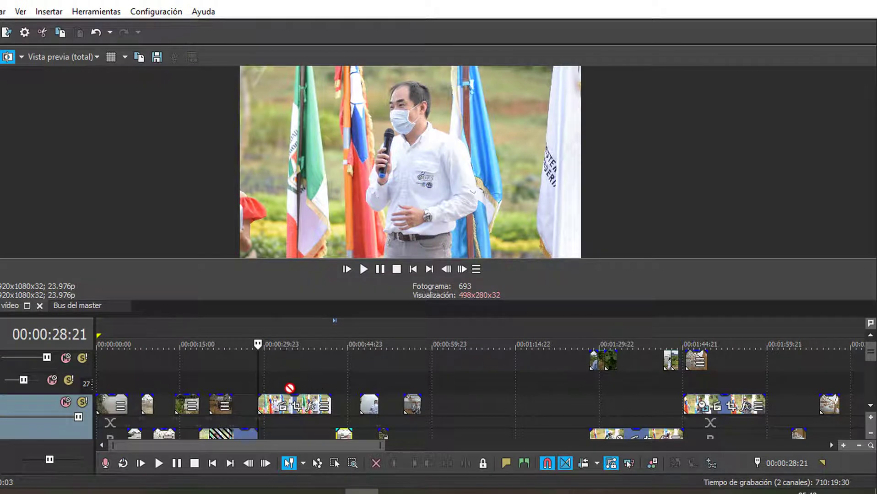
pyautogui.moveTo(279, 369); pyautogui.dragTo(278, 366)
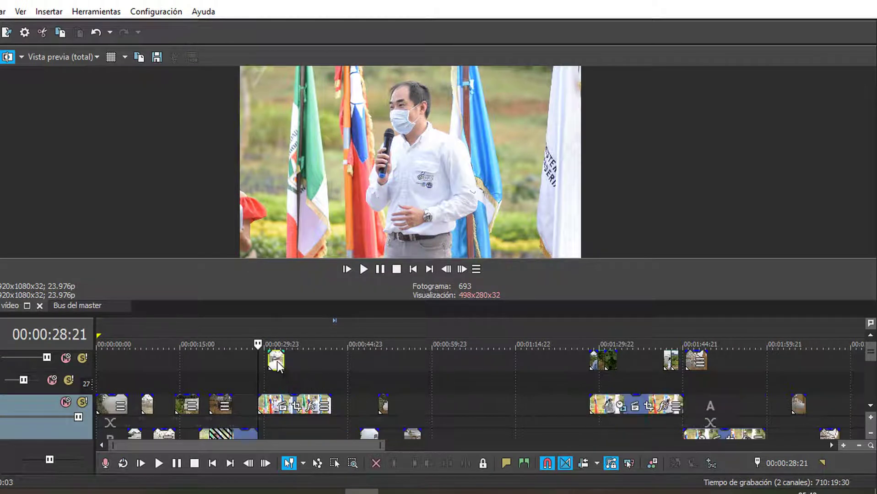
pyautogui.press('space')
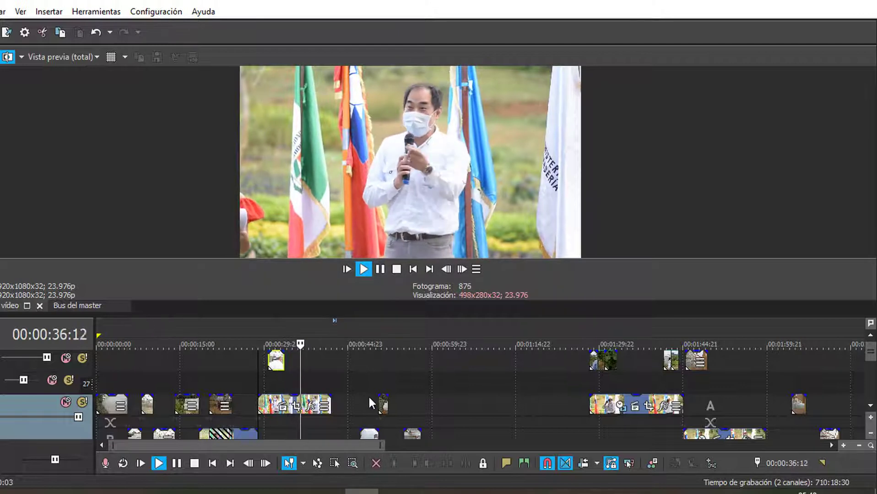
pyautogui.press('space')
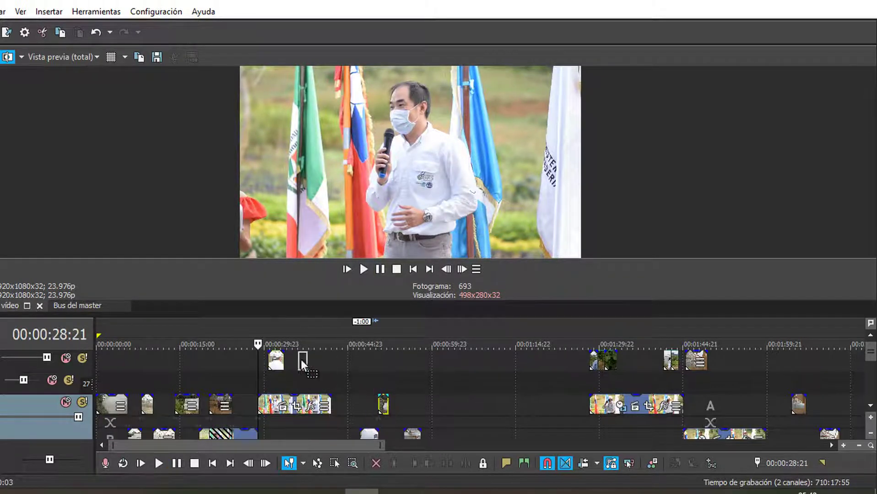
# - Place the greenhouse clip on the upper video track at about 00:00:36, over the second speech, and play that section
pyautogui.moveTo(301, 359); pyautogui.dragTo(301, 352)
pyautogui.press('space')
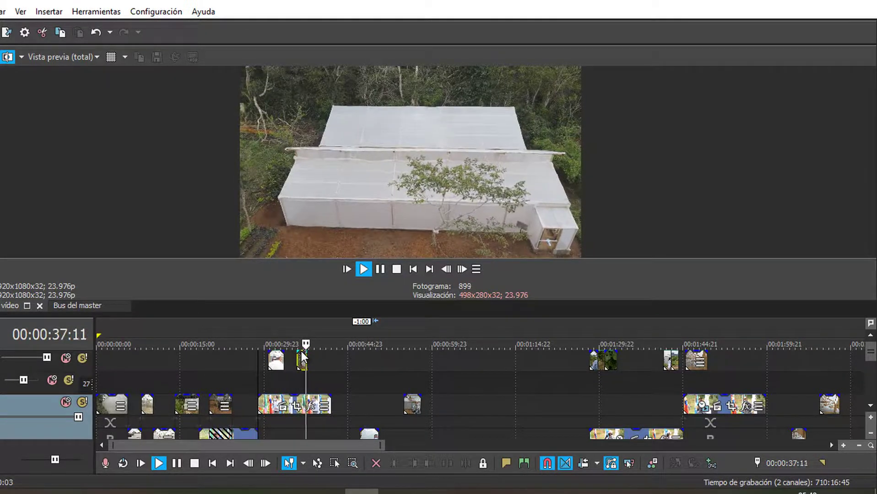
pyautogui.press('space')
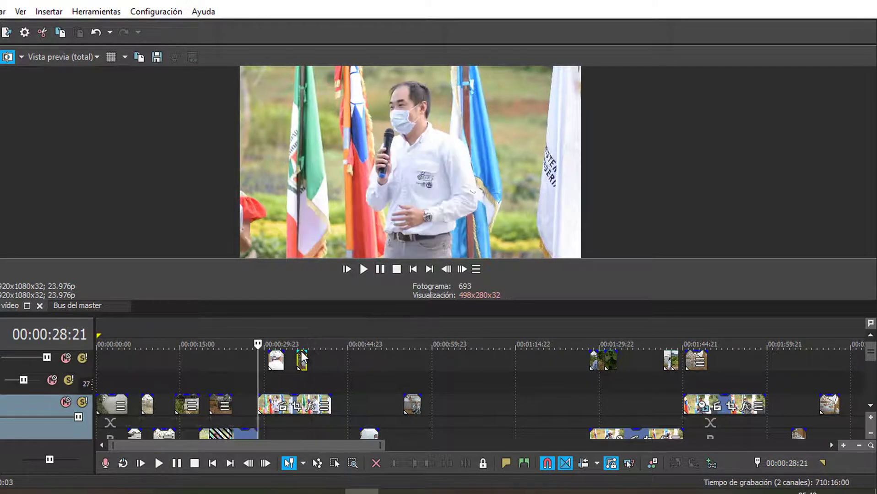
pyautogui.moveTo(303, 363); pyautogui.dragTo(473, 369)
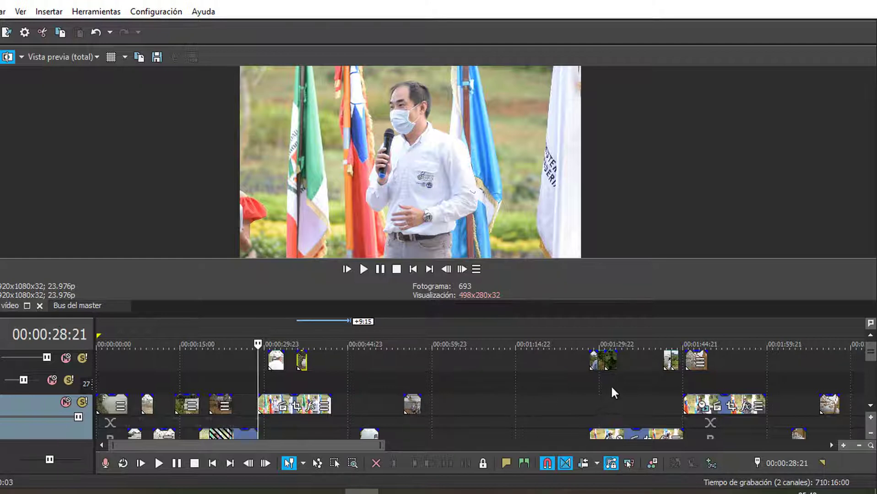
# - Move the dark-green garden clip at about 00:01:31 back to about 00:00:39 on the upper track, and play the end of the second speech
pyautogui.click(664, 371)
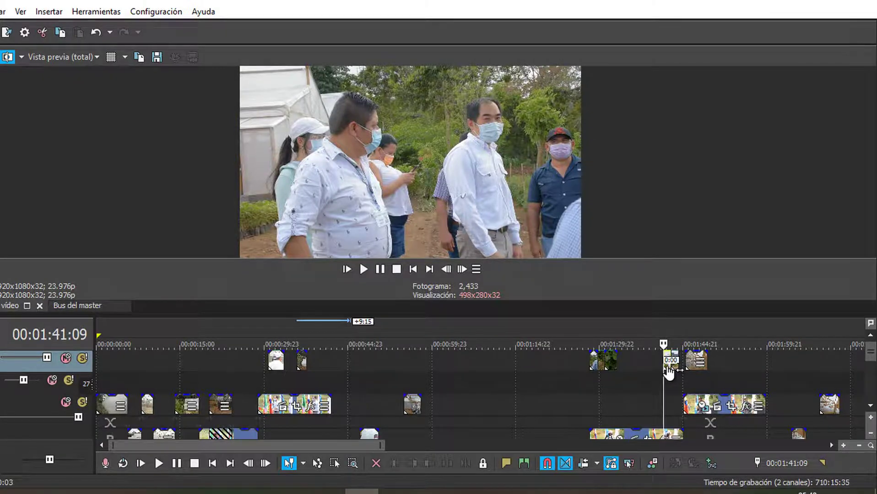
pyautogui.click(601, 374)
pyautogui.click(611, 366)
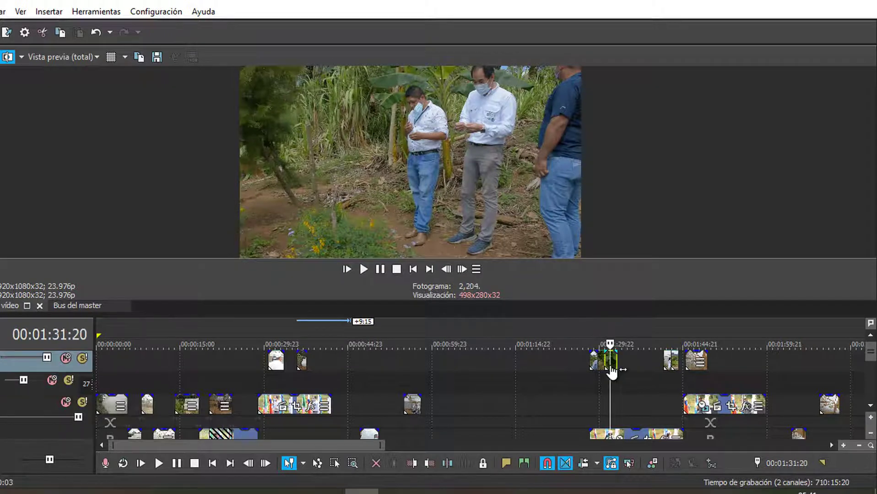
pyautogui.moveTo(326, 368)
pyautogui.mouseDown()
pyautogui.moveTo(313, 368)
pyautogui.moveTo(328, 364)
pyautogui.moveTo(333, 372)
pyautogui.mouseUp()
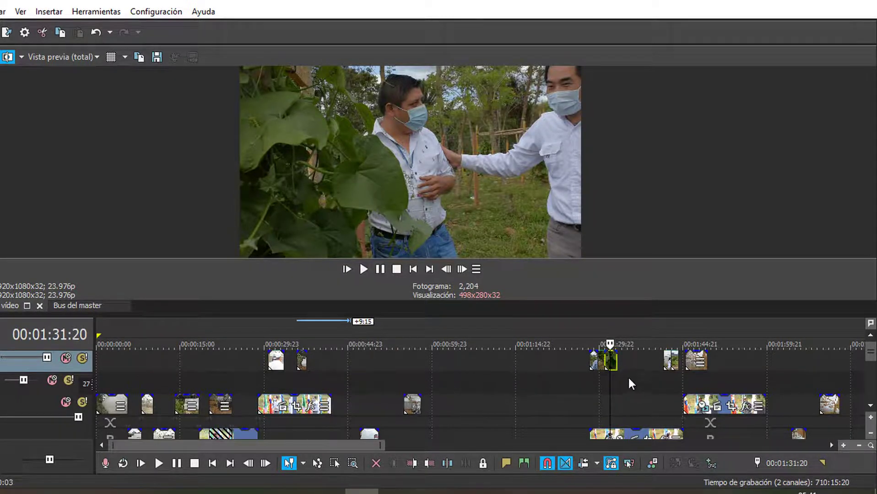
pyautogui.moveTo(611, 362); pyautogui.dragTo(320, 361)
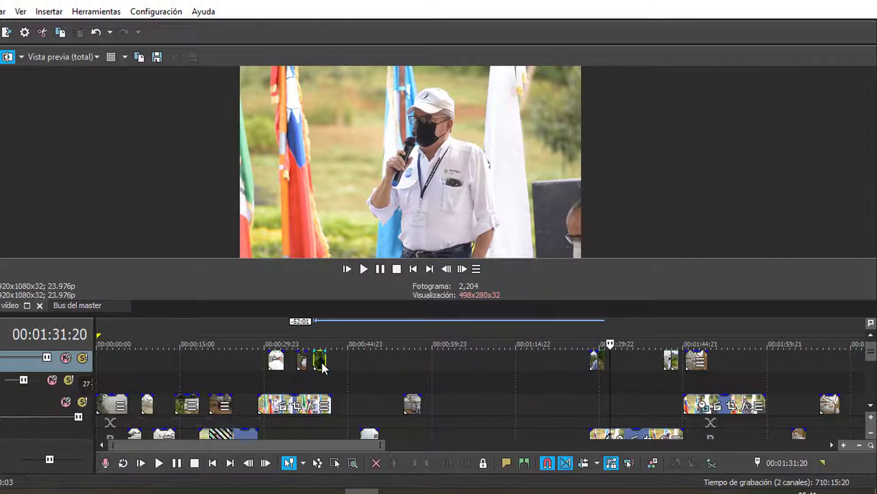
pyautogui.click(304, 382)
pyautogui.press('space')
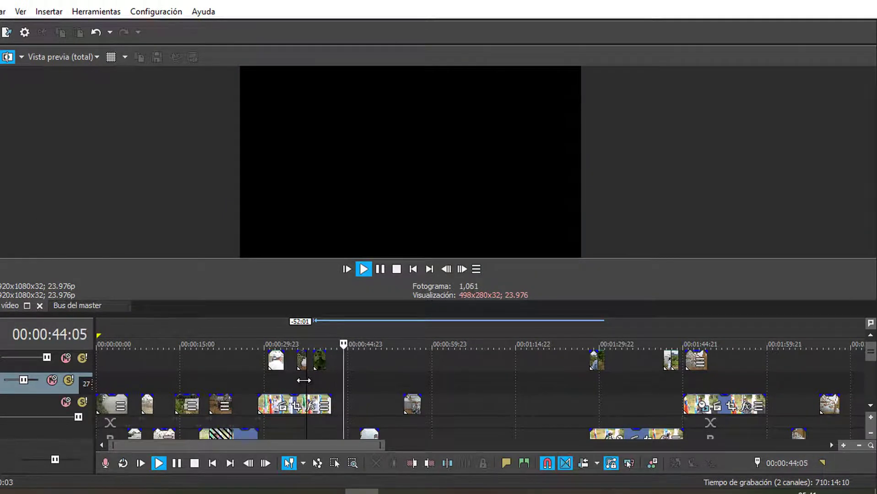
pyautogui.press('space')
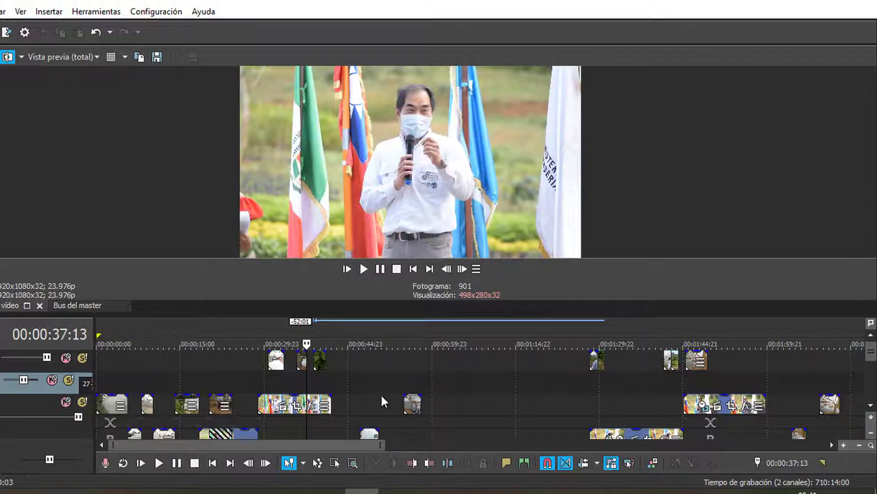
# - Clear space after the second speech by moving its two following cutaway clips later, to about 00:01:09 and 00:01:00
pyautogui.scroll(-1, 869, 408)
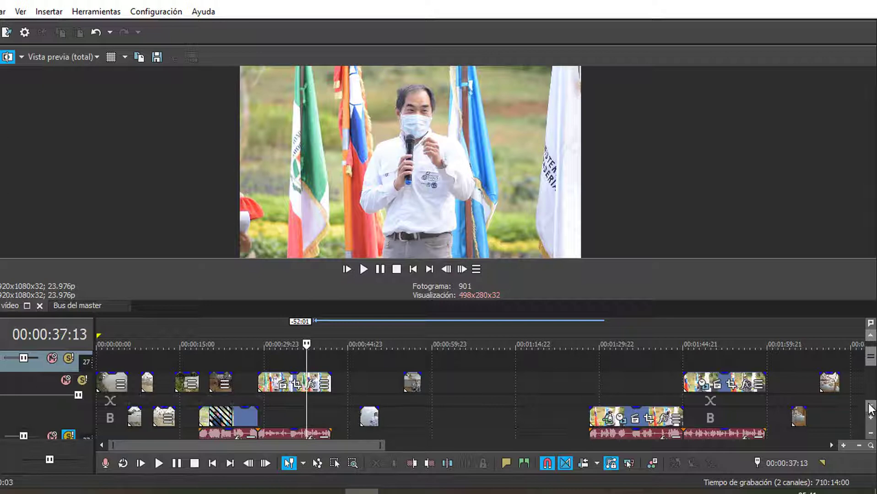
pyautogui.scroll(-1, 869, 409)
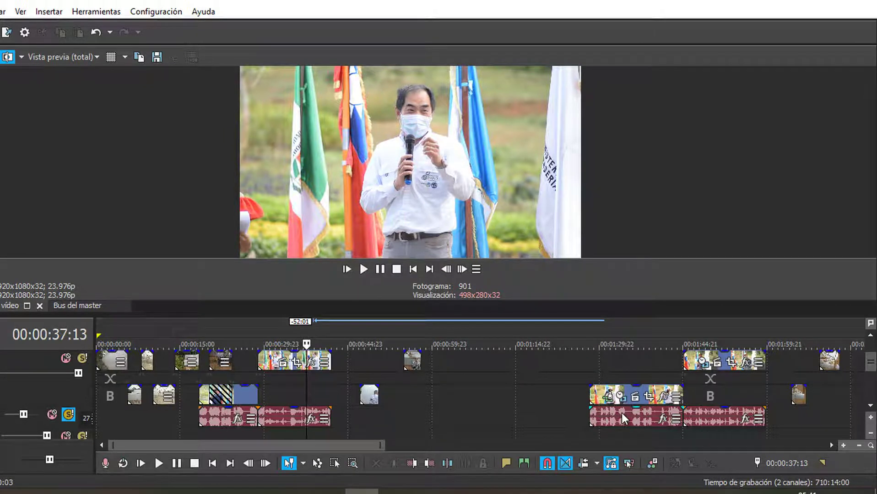
pyautogui.moveTo(621, 413); pyautogui.dragTo(479, 401)
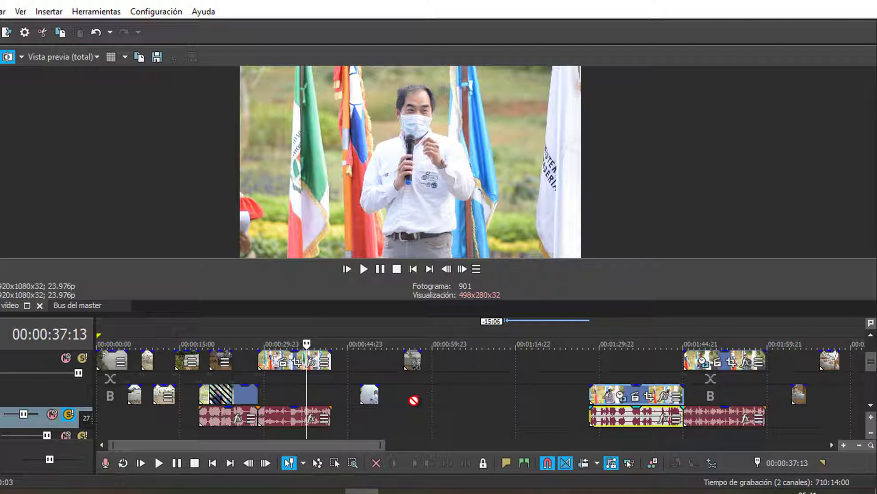
pyautogui.click(368, 397)
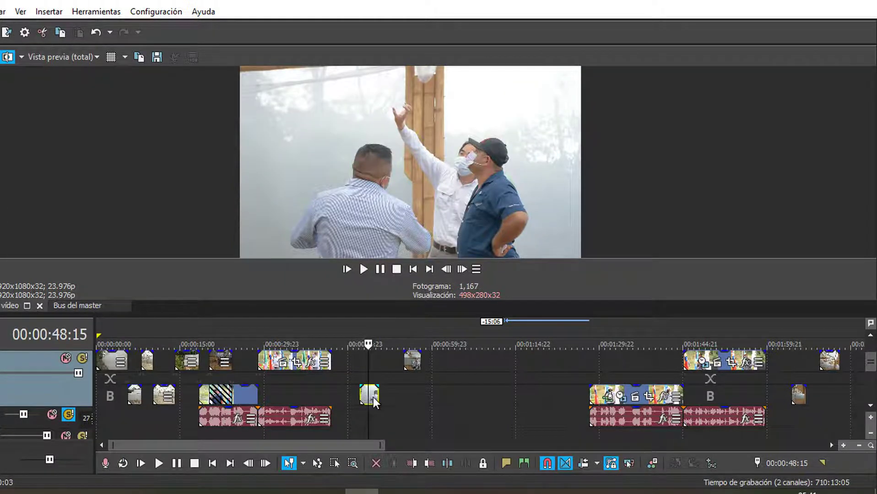
pyautogui.moveTo(375, 403); pyautogui.dragTo(493, 380)
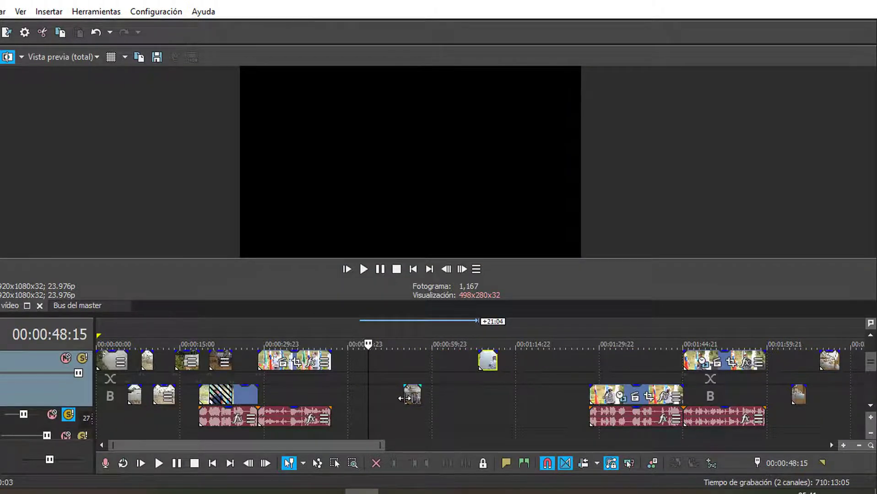
pyautogui.moveTo(412, 401); pyautogui.dragTo(441, 406)
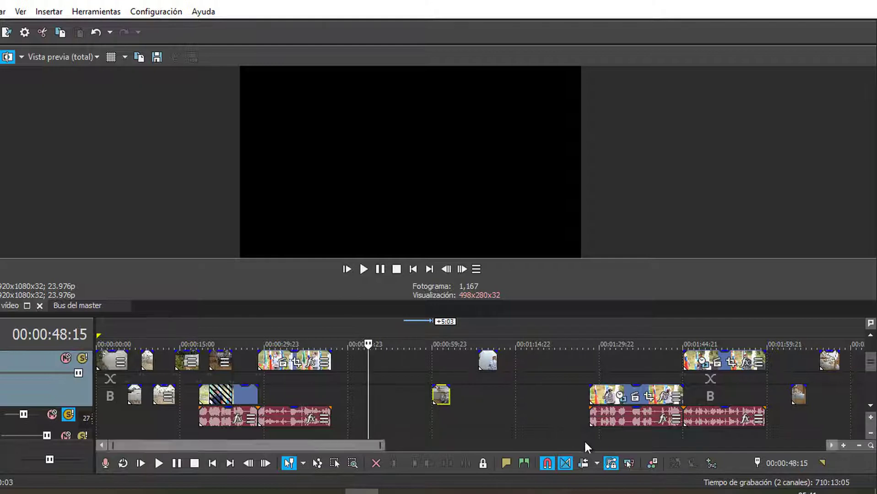
# - Move the third speech clip with its audio directly against the end of the second speech, and play the sequence
pyautogui.moveTo(627, 416); pyautogui.dragTo(533, 400)
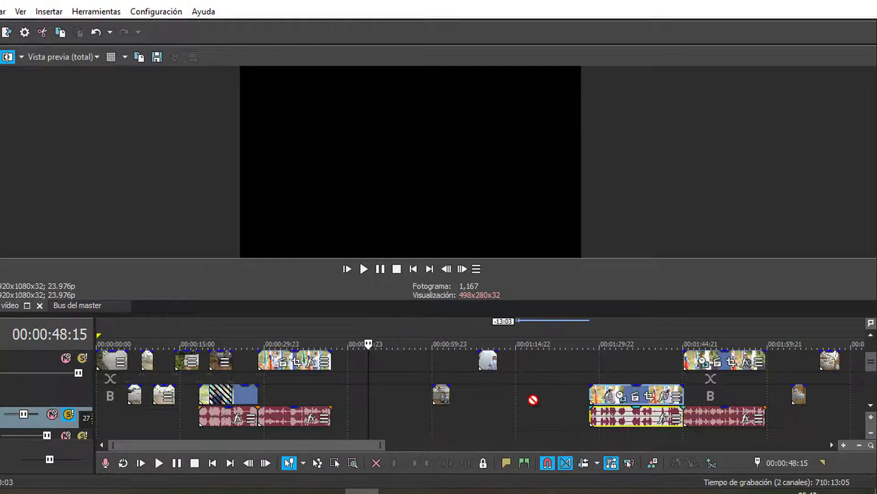
pyautogui.moveTo(344, 401); pyautogui.dragTo(363, 421)
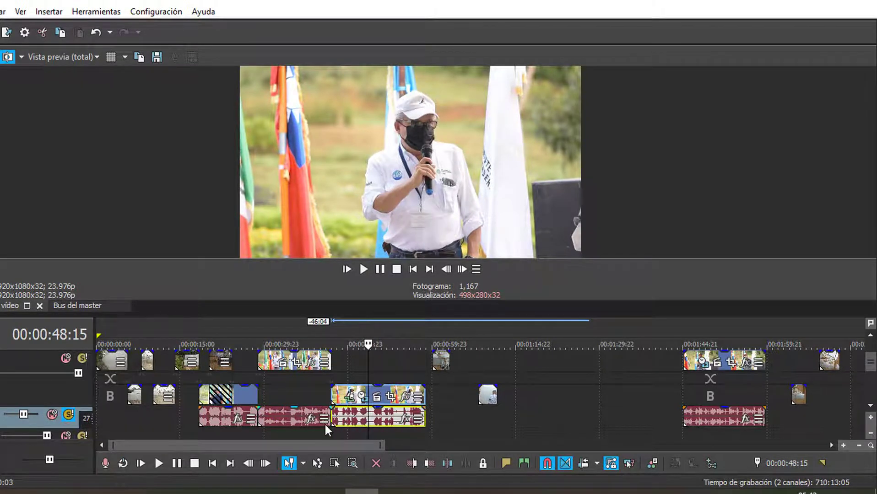
pyautogui.click(326, 419)
pyautogui.press('space')
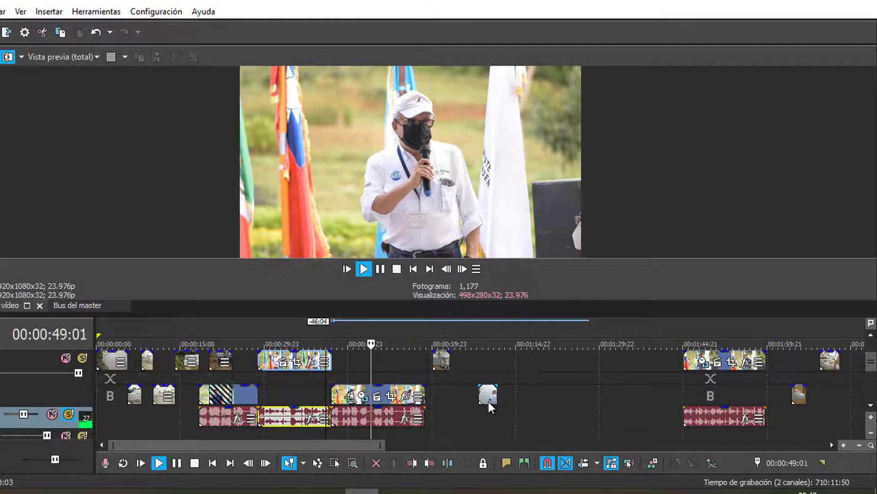
# - Place the white cutaway clip over the third speech at about 00:00:46 and play the section from about 00:00:44
pyautogui.moveTo(488, 400); pyautogui.dragTo(363, 365)
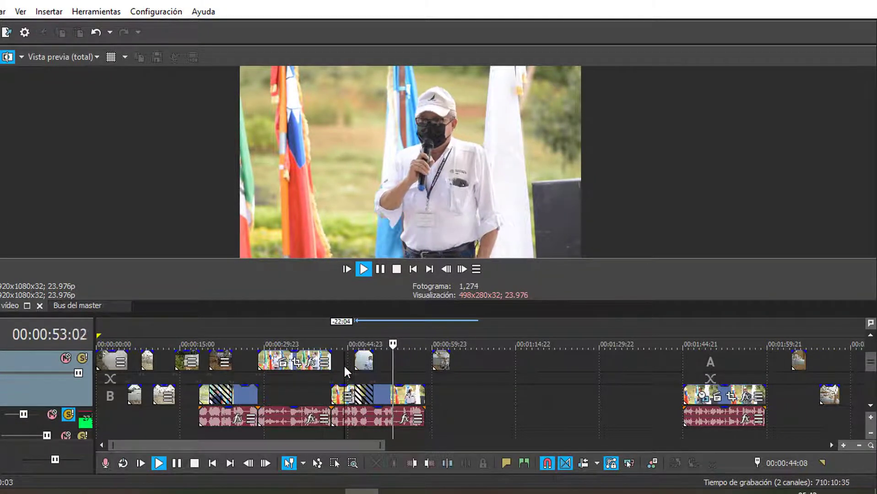
pyautogui.click(343, 364)
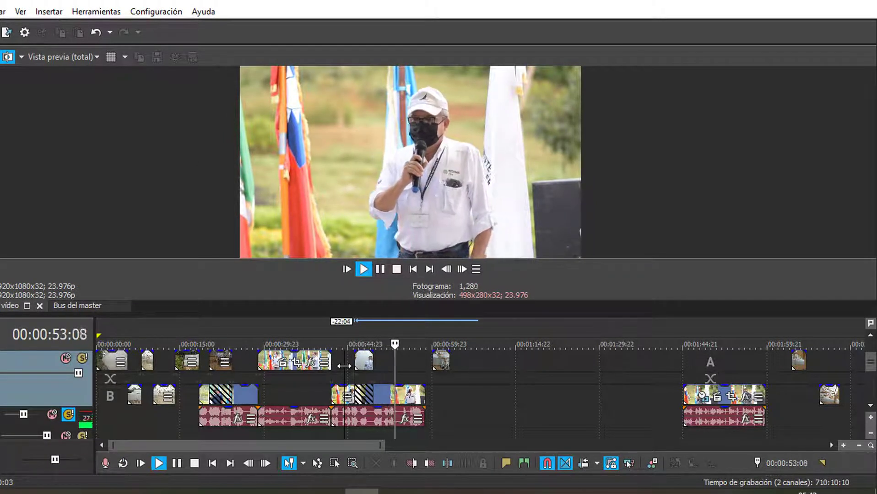
pyautogui.press('space')
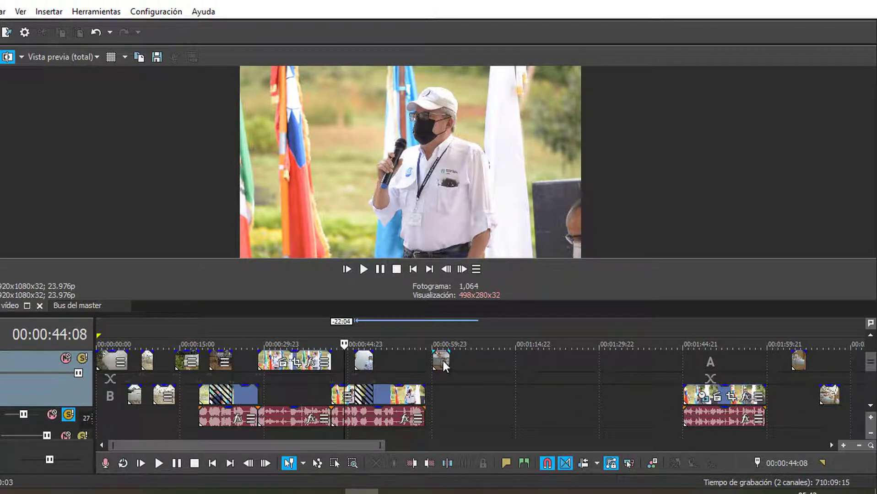
# - Place the remaining nearby cutaway clip over the third speech at about 00:00:51, after the white cutaway, and play the section
pyautogui.moveTo(443, 365)
pyautogui.mouseDown()
pyautogui.moveTo(432, 364)
pyautogui.moveTo(454, 368)
pyautogui.mouseUp()
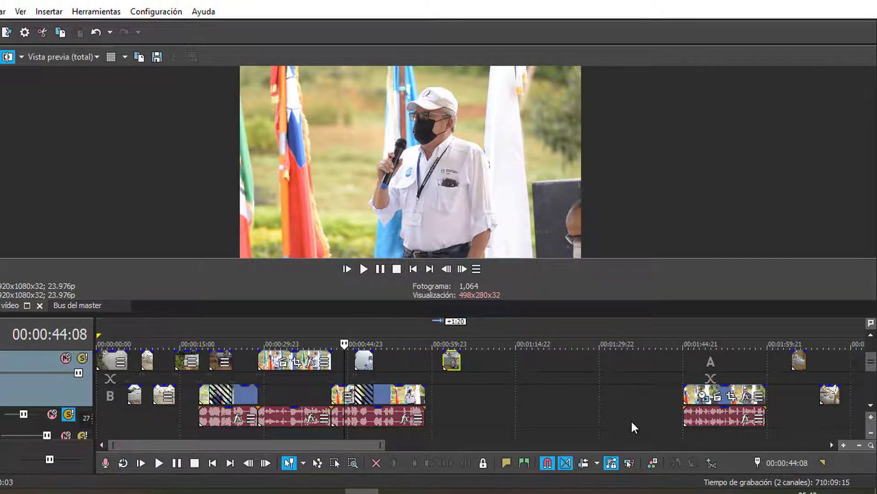
pyautogui.moveTo(382, 446); pyautogui.dragTo(541, 474)
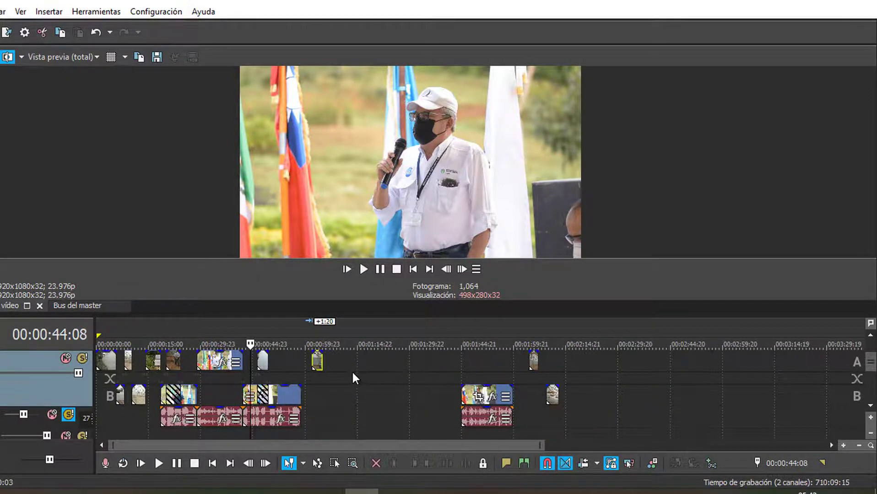
pyautogui.moveTo(316, 362); pyautogui.dragTo(280, 361)
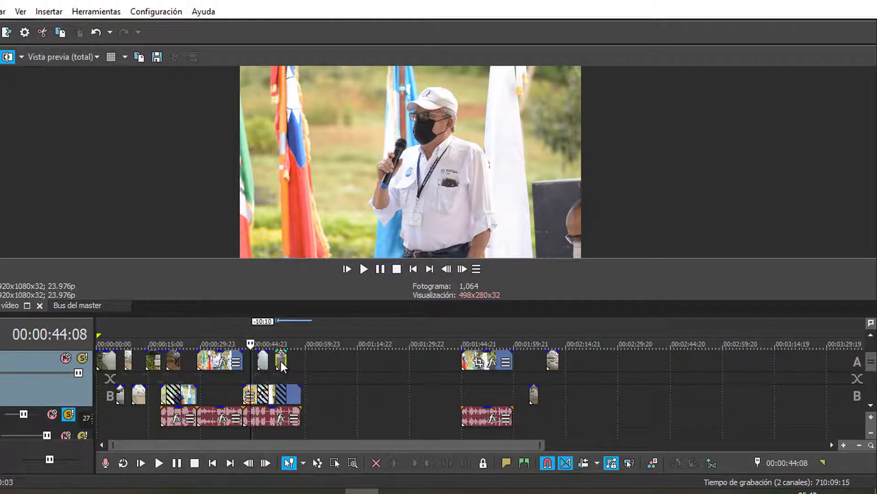
pyautogui.press('space')
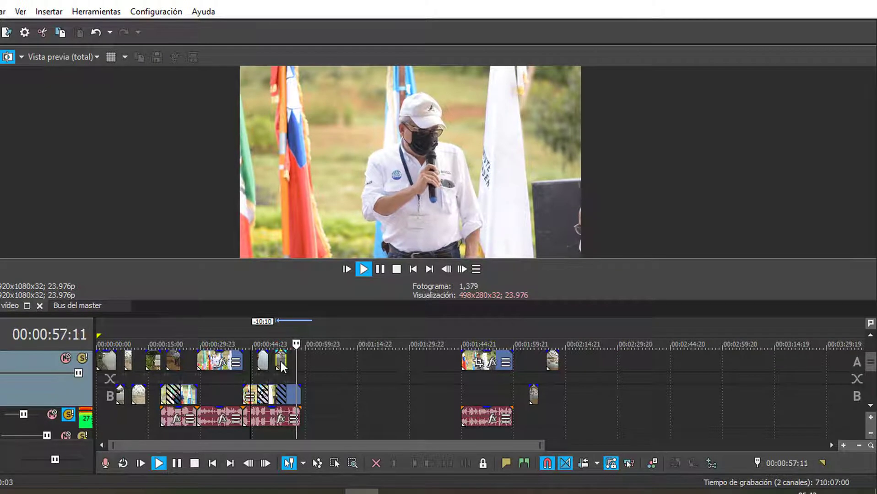
pyautogui.press('space')
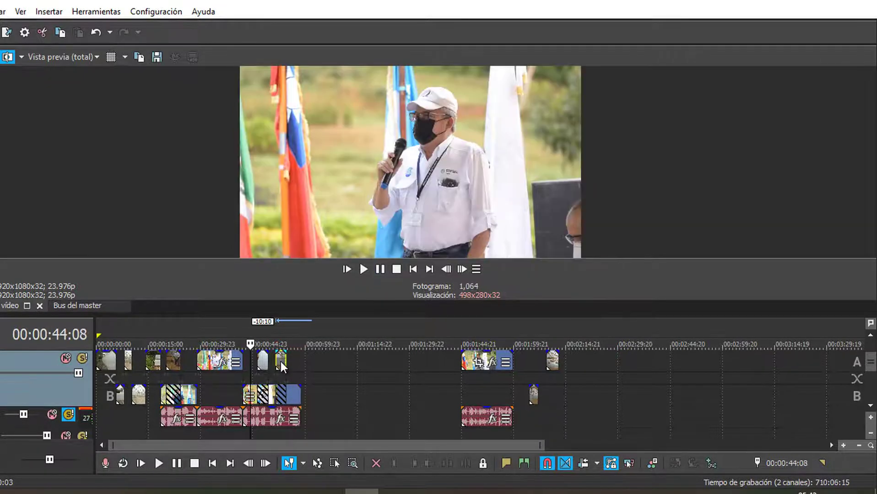
# - Move the fourth speech clip with its audio directly against the end of the third speech, and play across the join
pyautogui.click(479, 420)
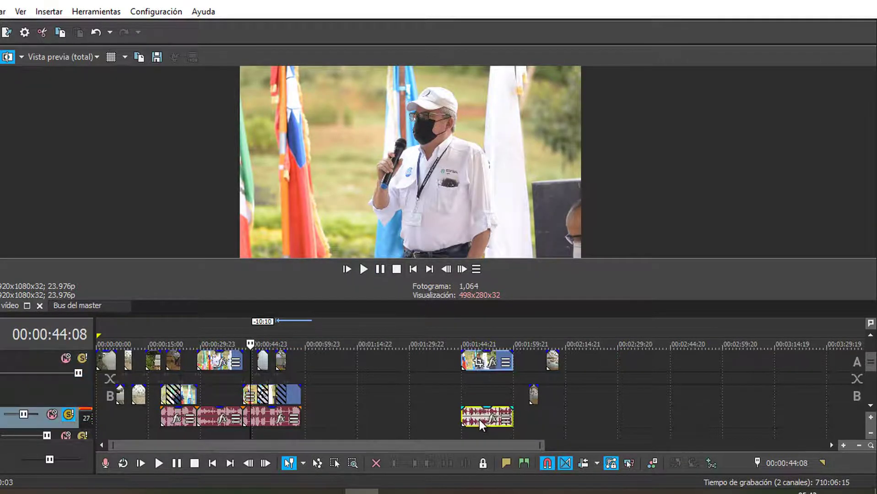
pyautogui.moveTo(478, 420); pyautogui.dragTo(320, 415)
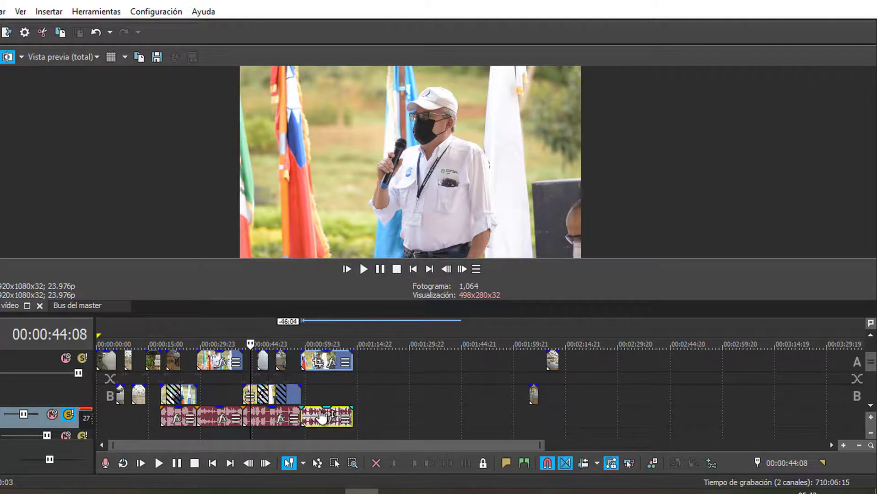
pyautogui.click(293, 366)
pyautogui.press('space')
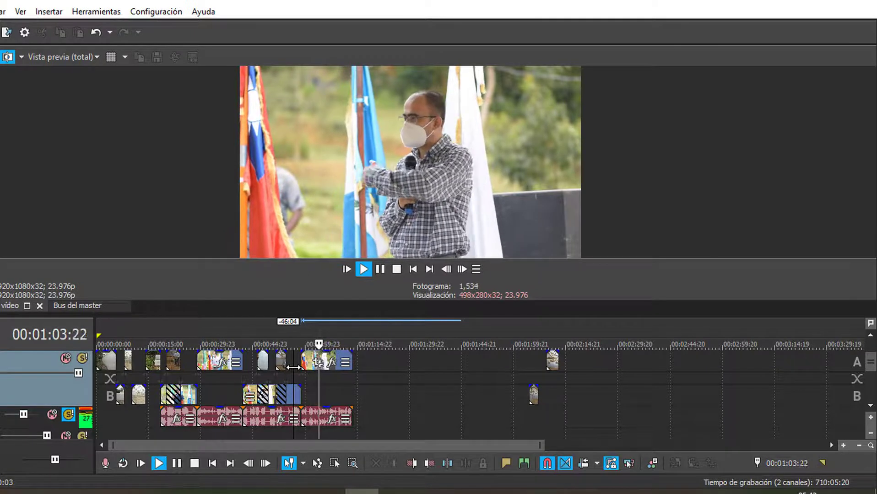
# - Stop playback and place the first cutaway clip from about 00:01:28 over the fourth speech, with its end at 00:01:04:18
pyautogui.click(872, 347)
pyautogui.press('space')
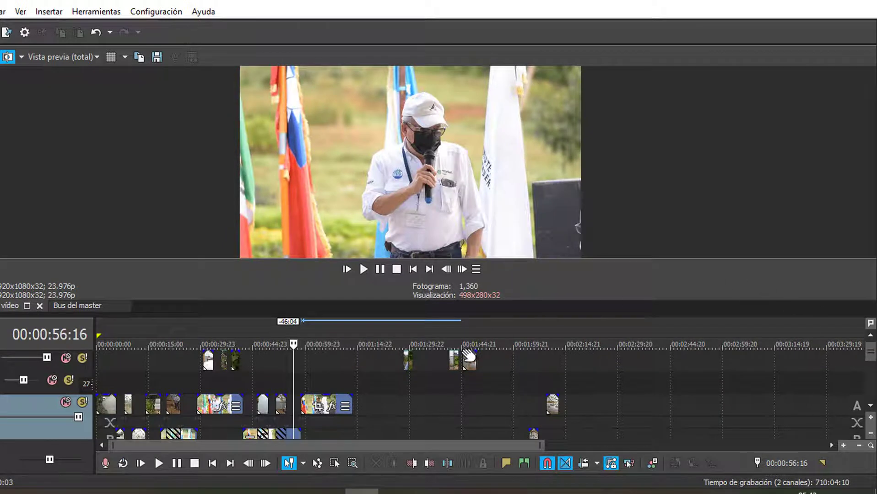
pyautogui.click(405, 363)
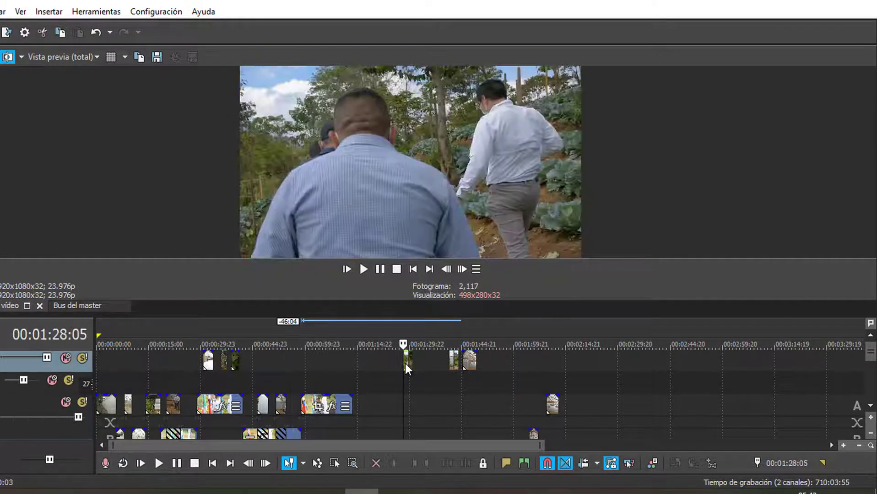
pyautogui.click(348, 360)
pyautogui.click(308, 364)
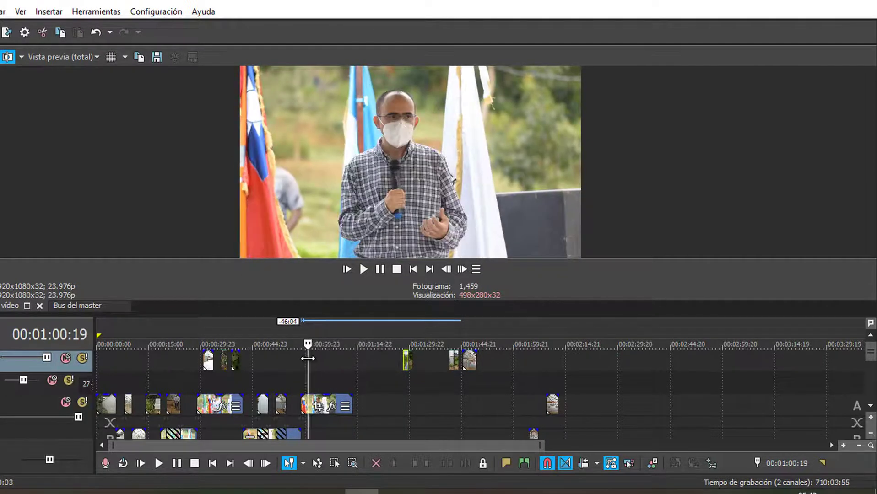
pyautogui.click(406, 362)
pyautogui.click(319, 359)
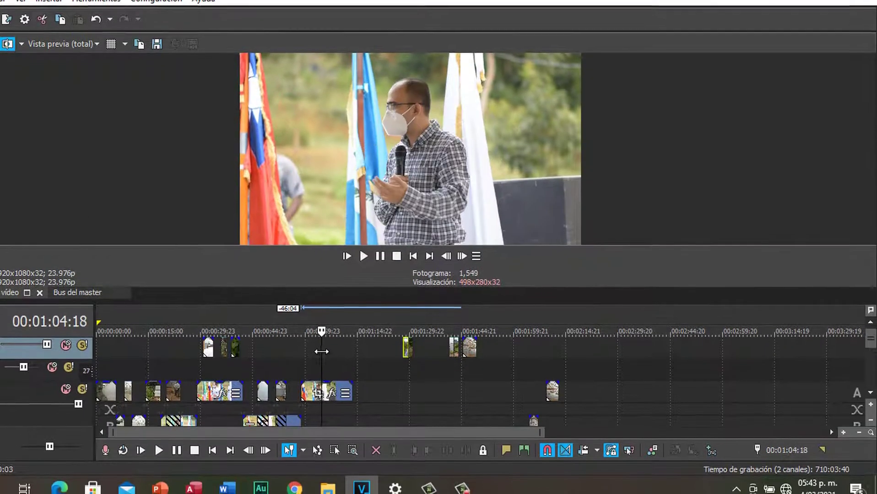
pyautogui.moveTo(406, 351); pyautogui.dragTo(315, 352)
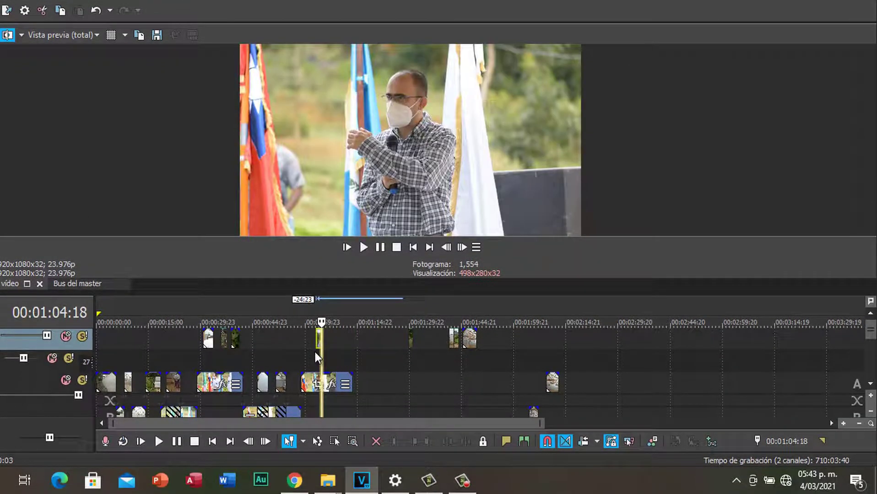
pyautogui.click(462, 483)
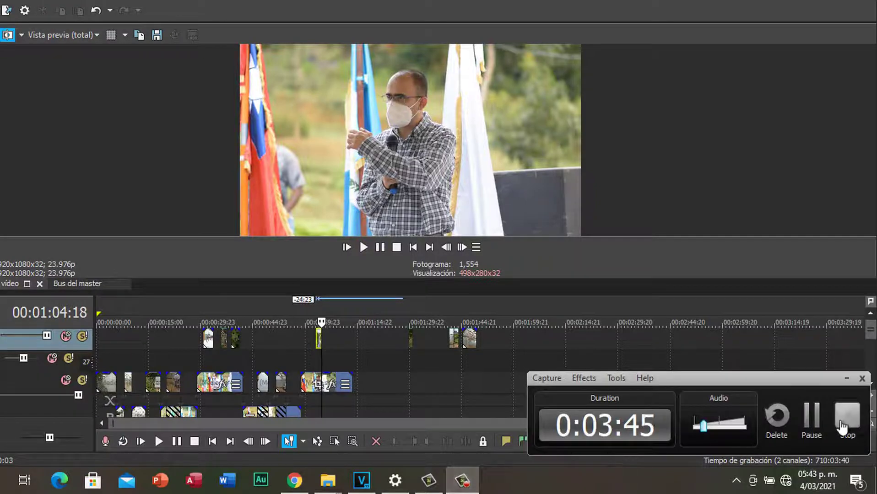